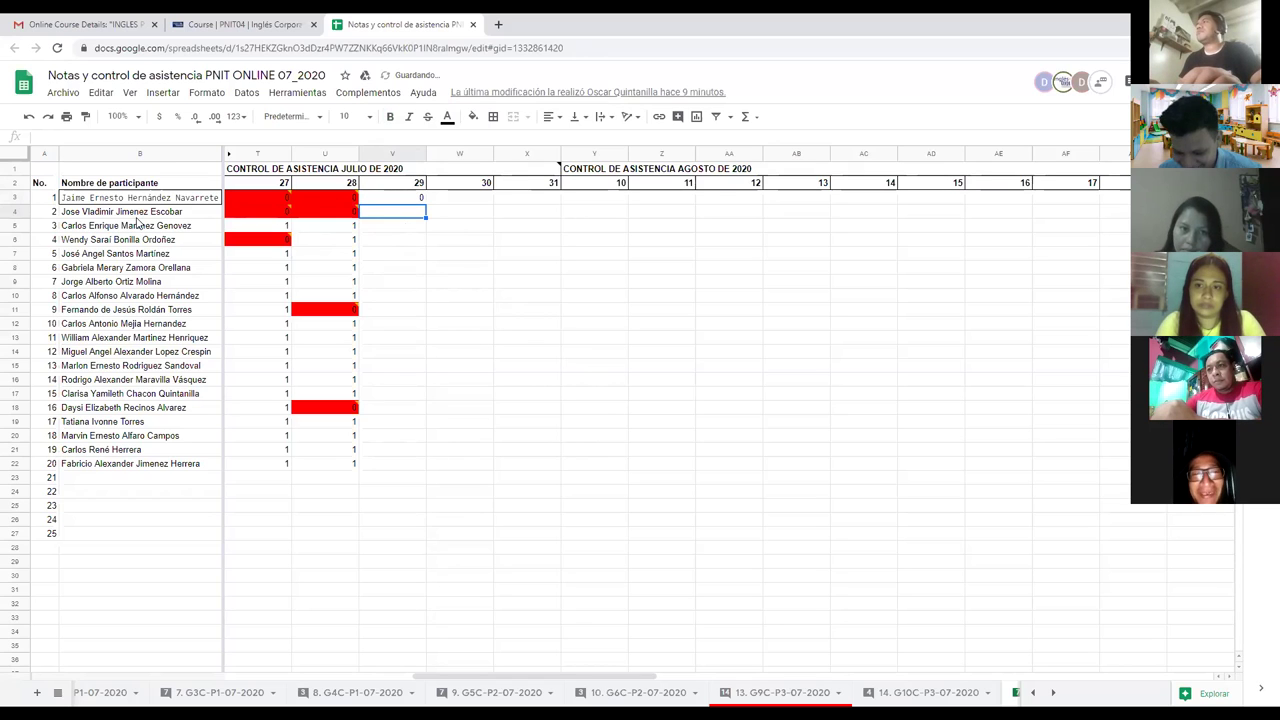
Step: Record attendance of 1 for participants No. 2 and 3 in the July 29 column
text(1)
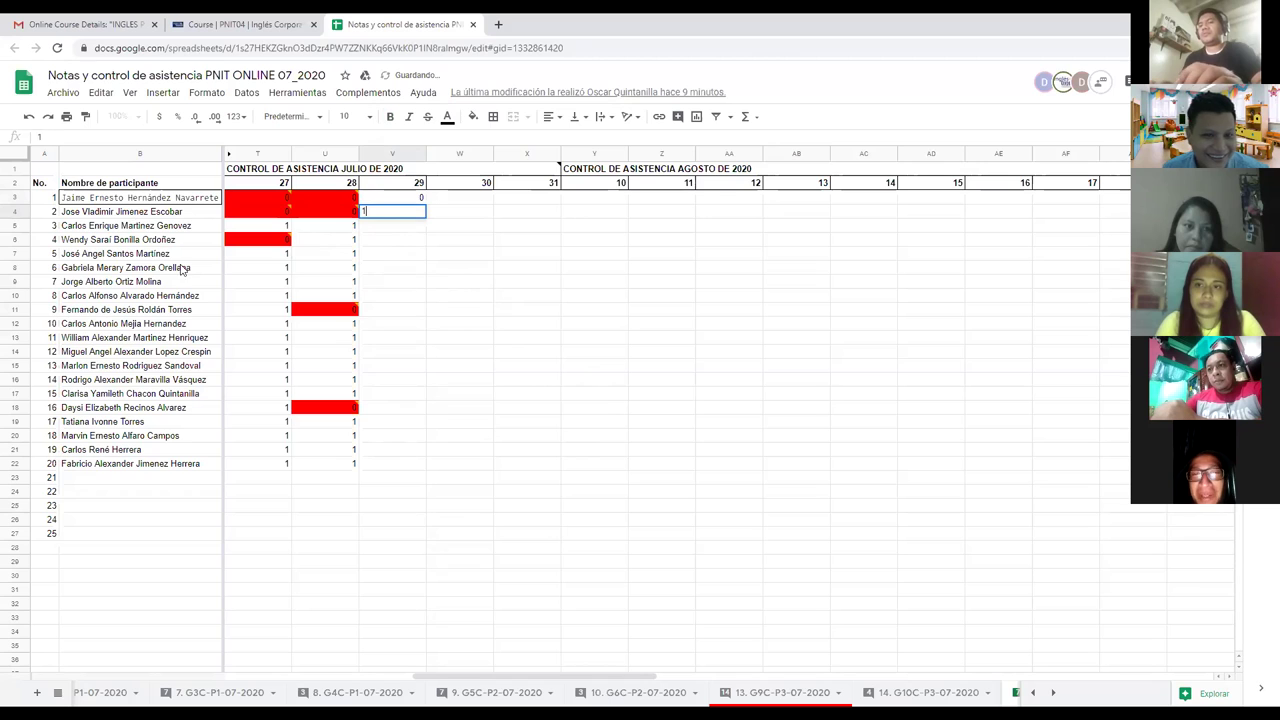
key(Return)
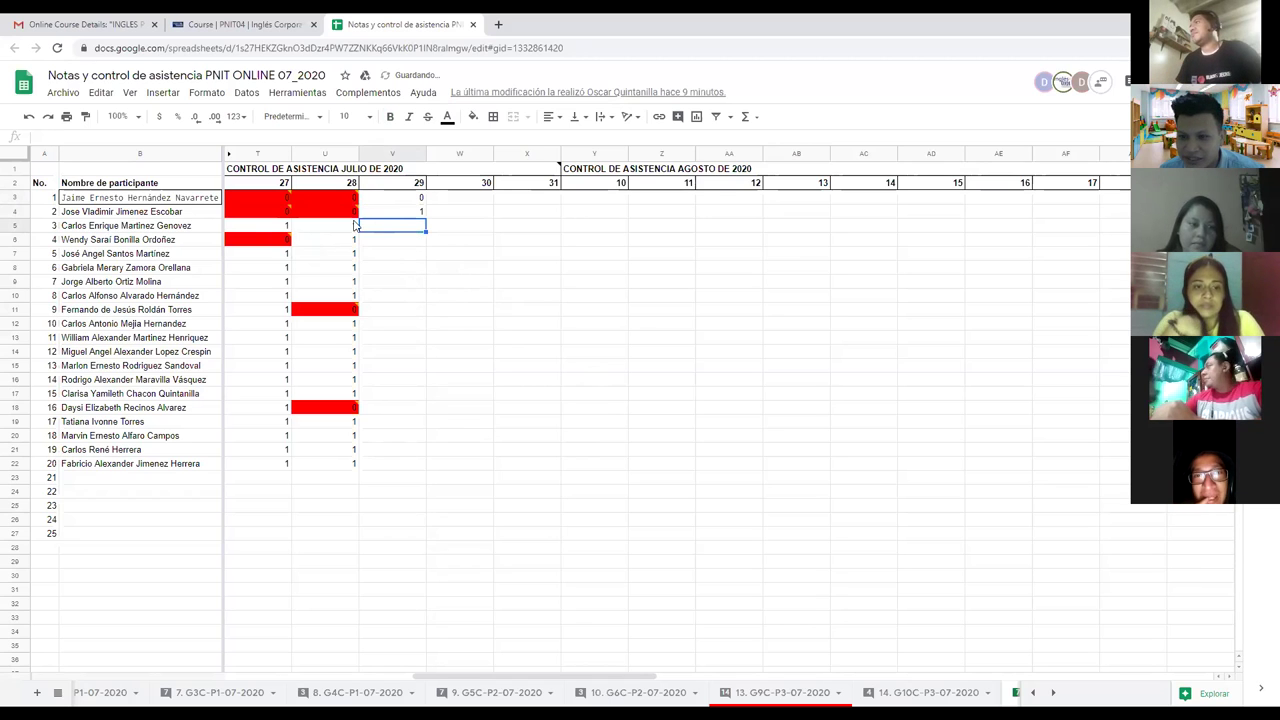
mouse_move(340, 217)
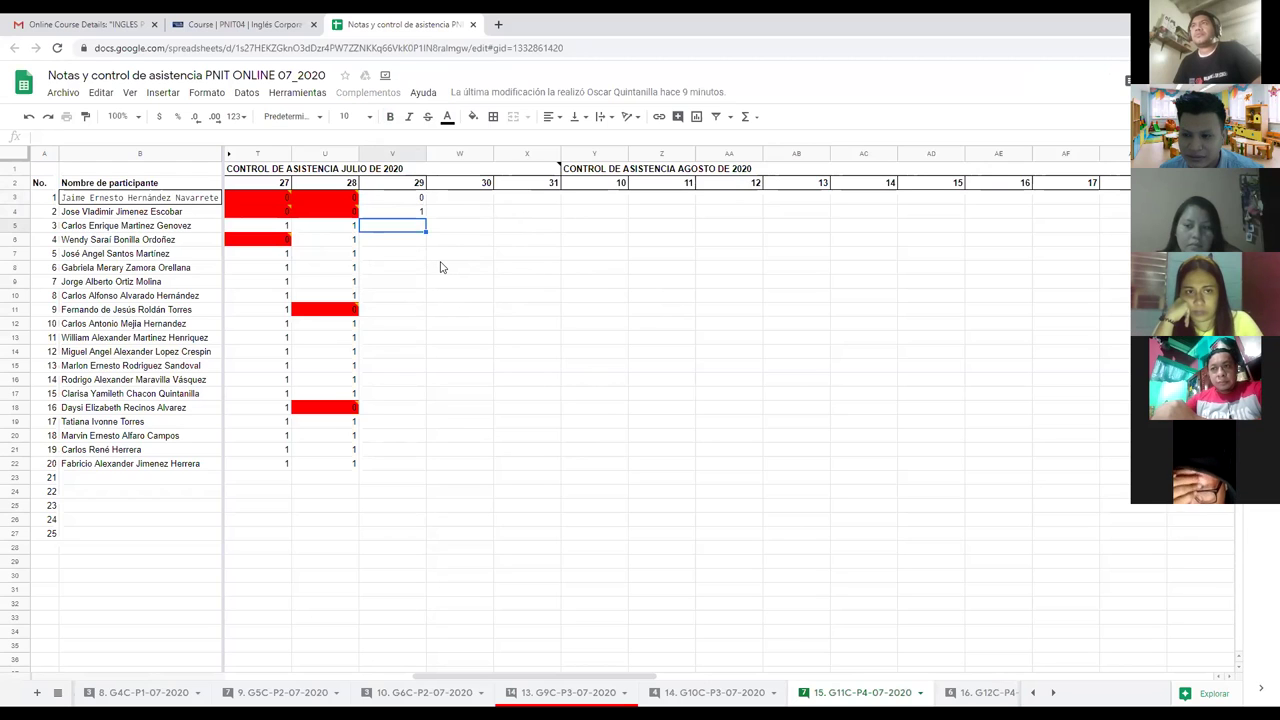
mouse_move(265, 218)
click(392, 225)
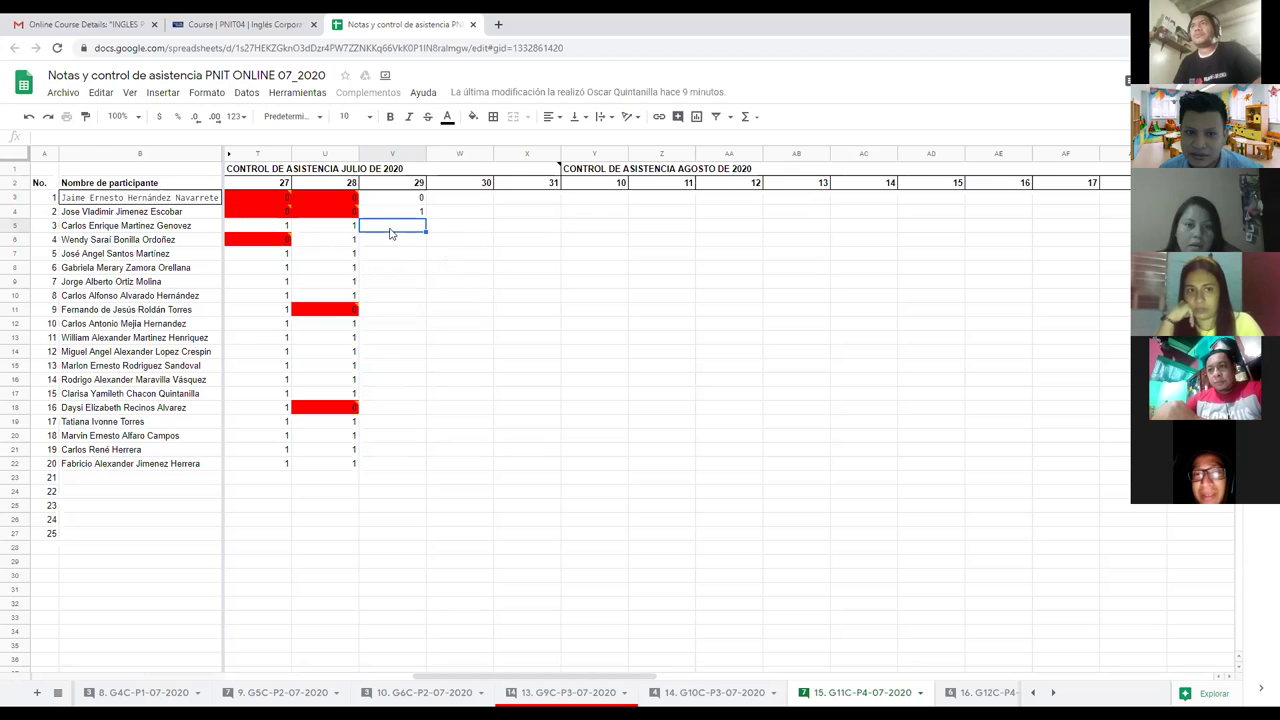
key(Delete)
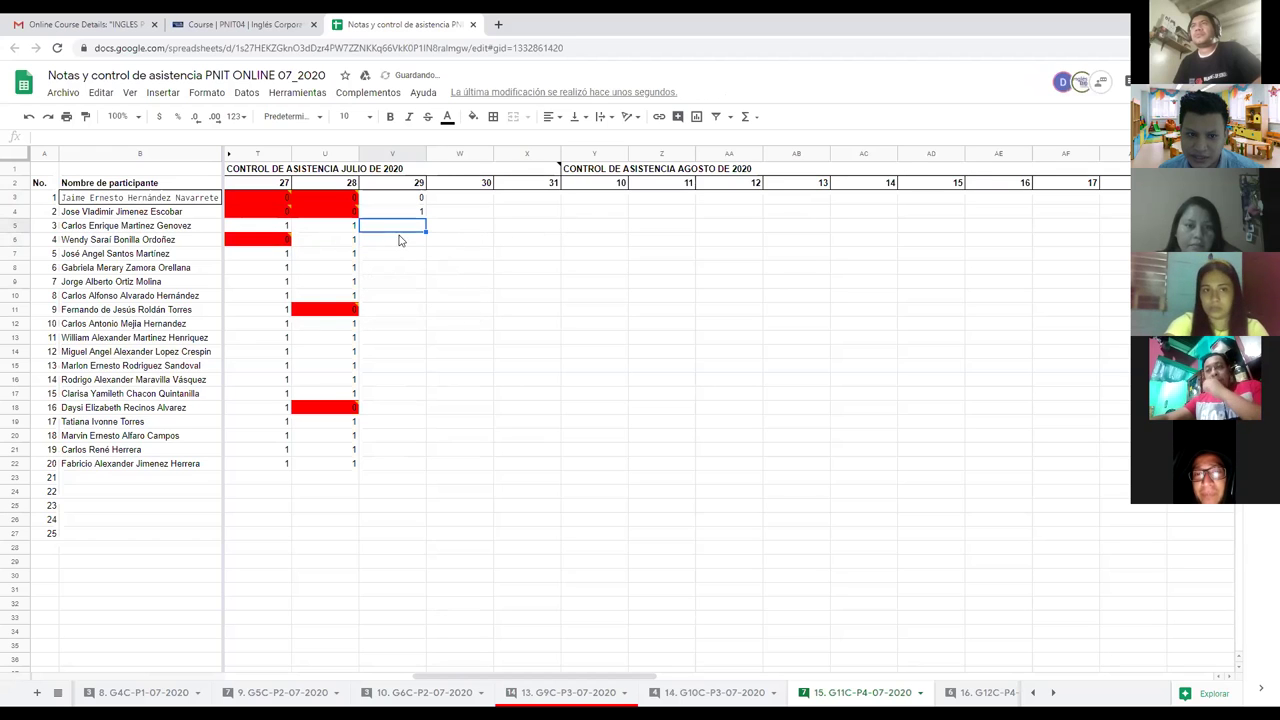
click(393, 244)
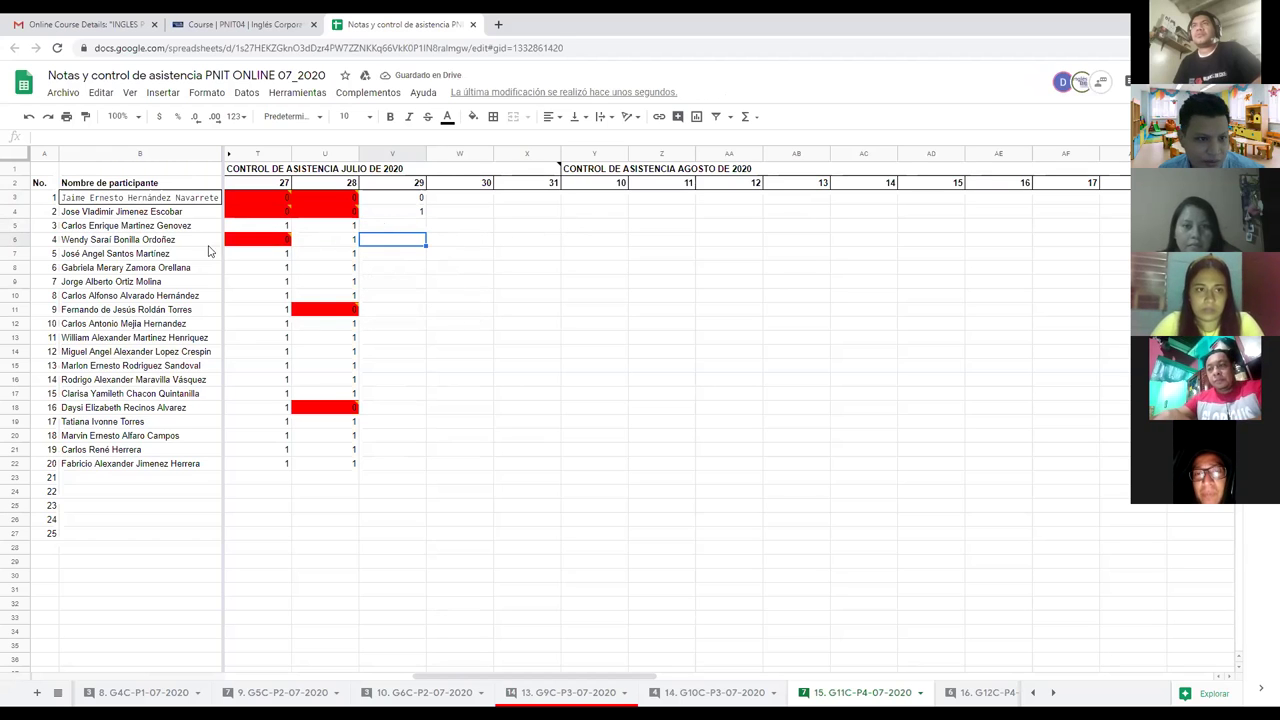
key(Up)
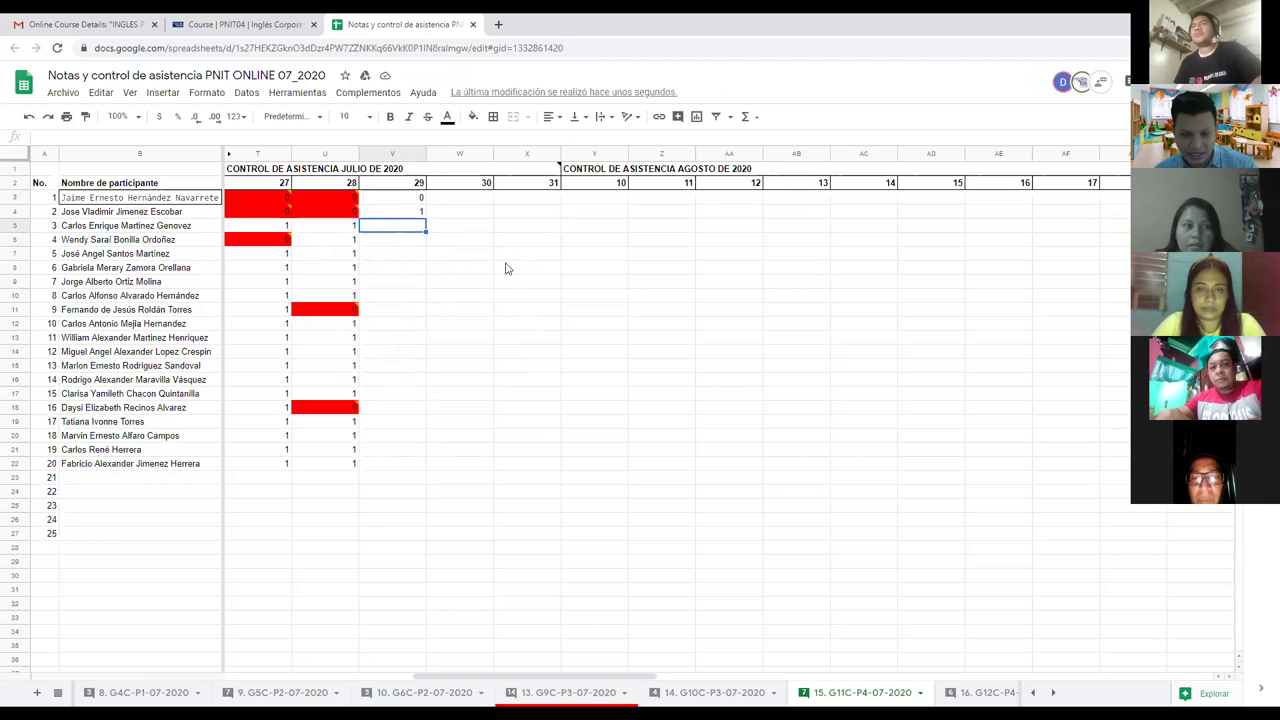
text(1)
key(Return)
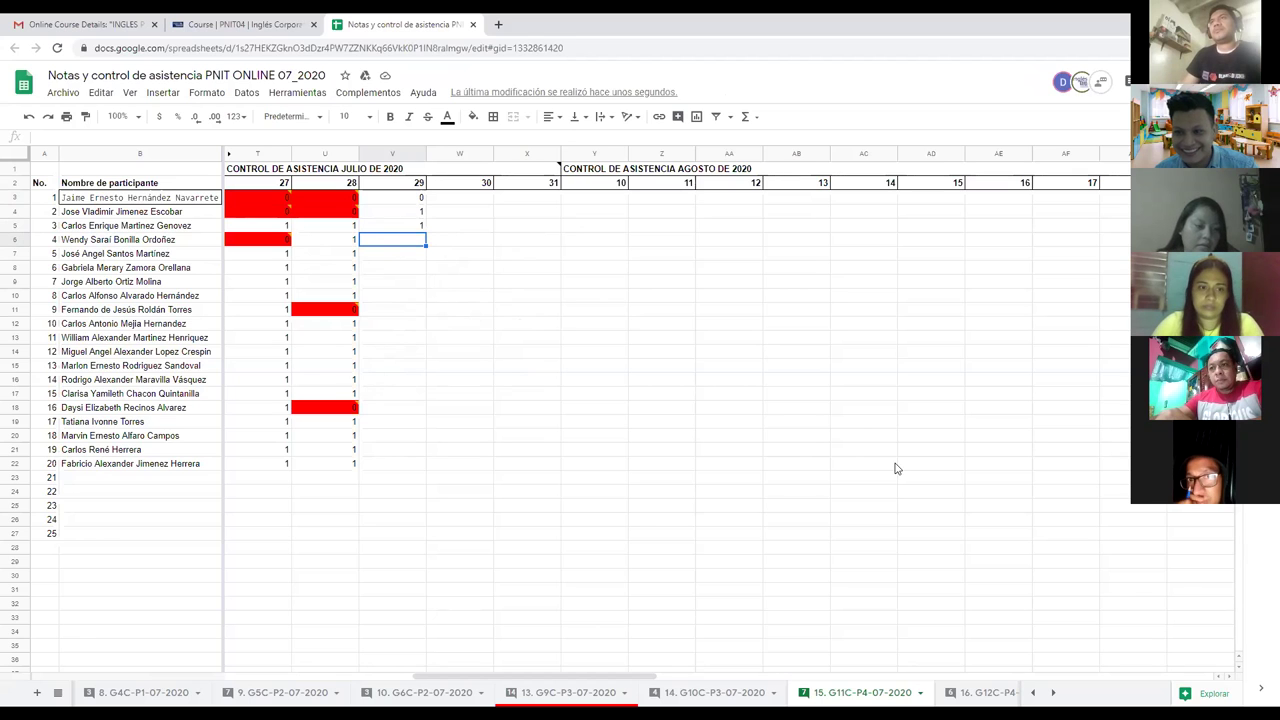
Step: For July 29, enter attendance 0 for participants No. 4 and 5, and 1 for participants No. 6 and 7
text(0)
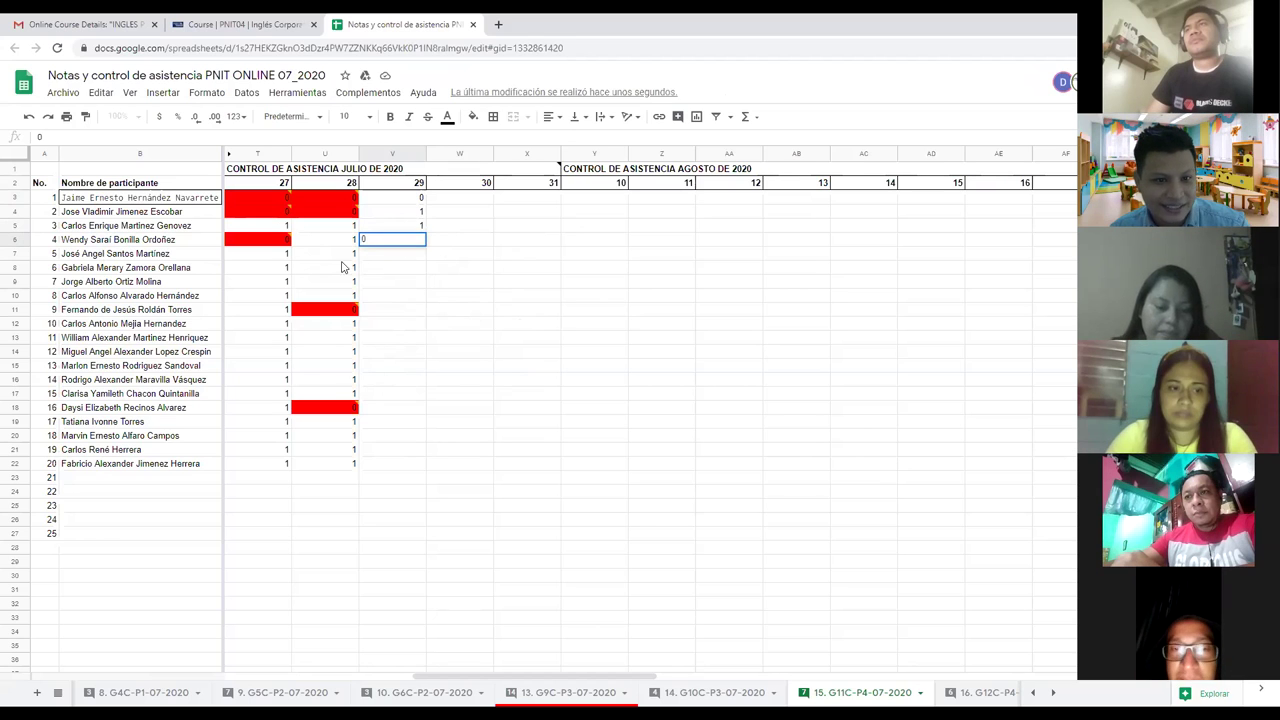
key(Return)
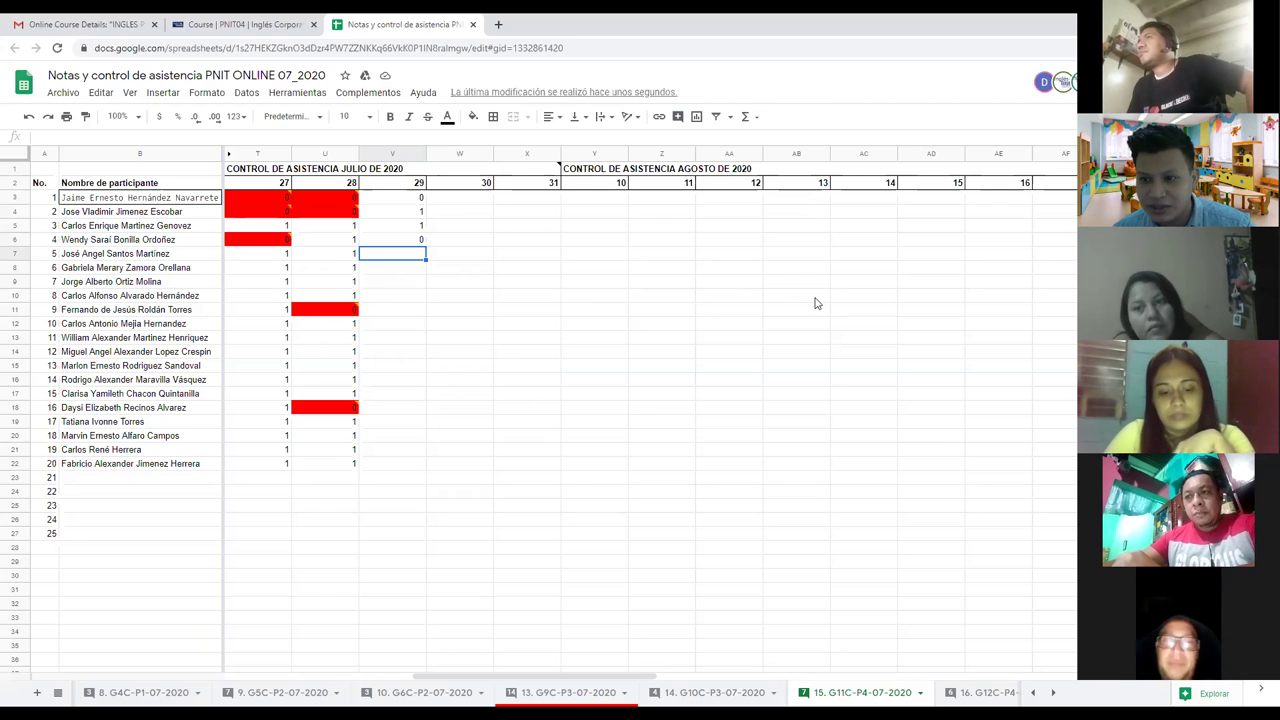
text(0)
click(415, 270)
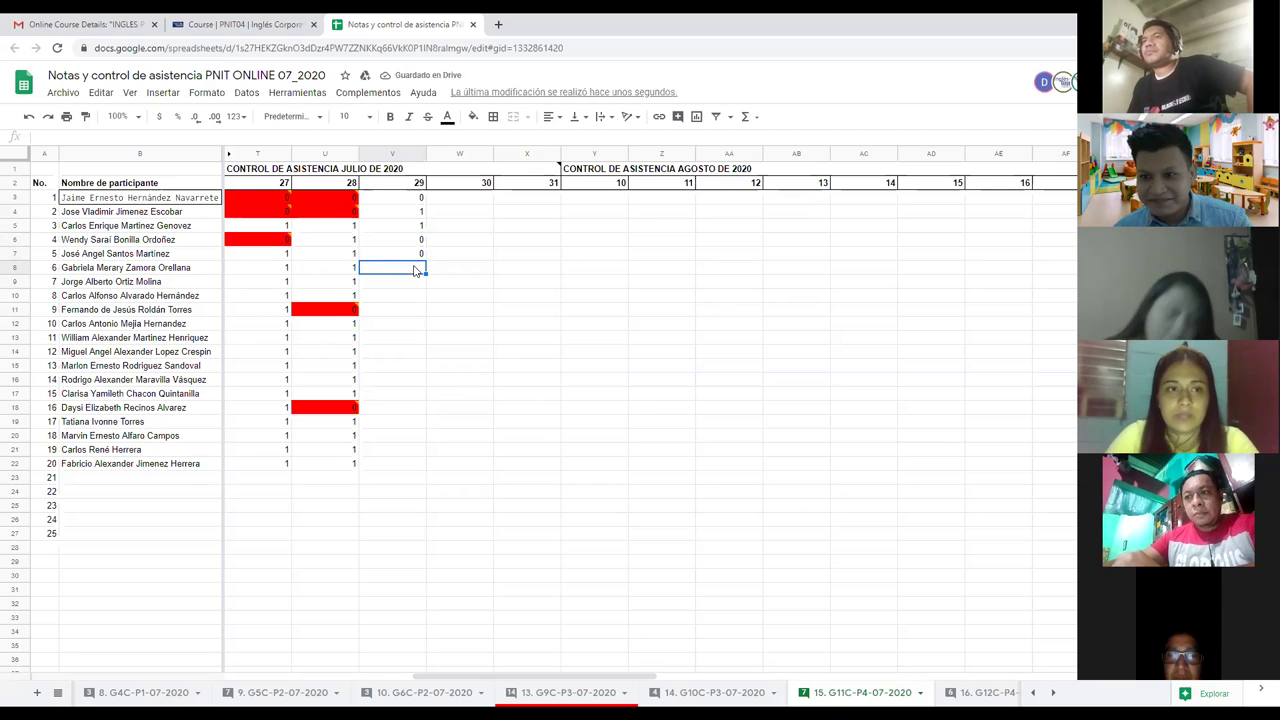
text(1)
click(405, 288)
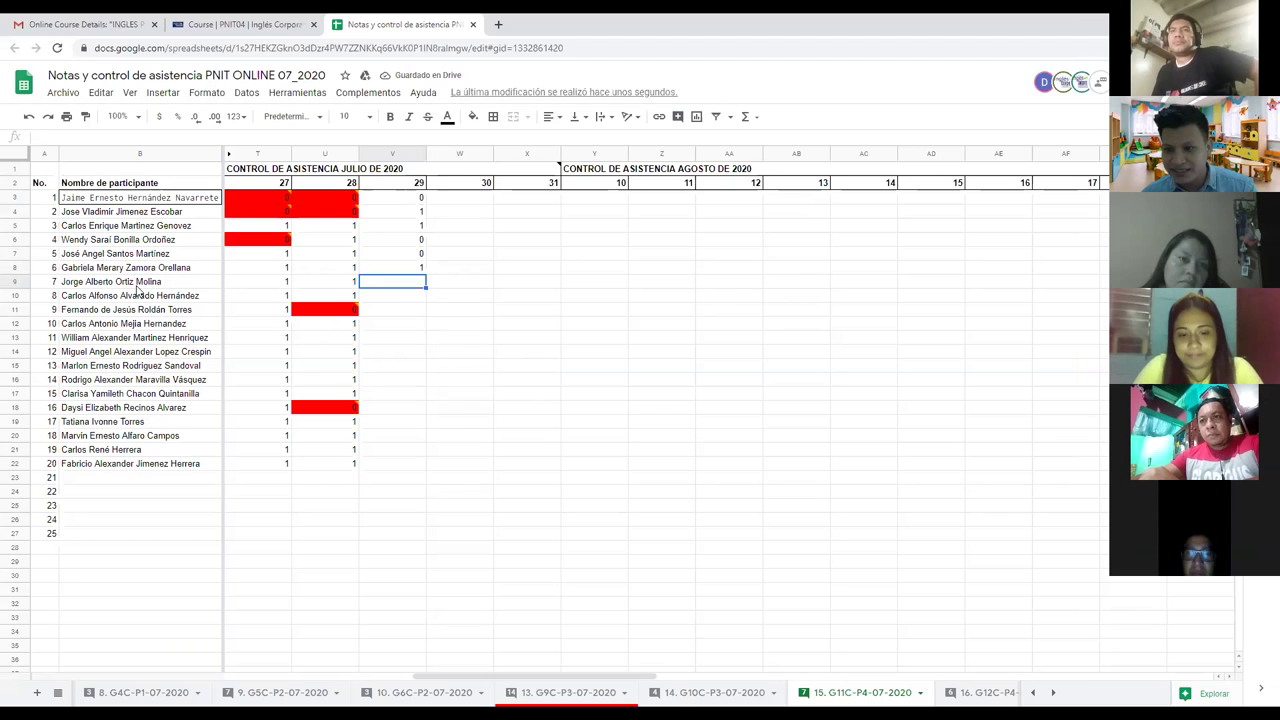
text(1)
key(Return)
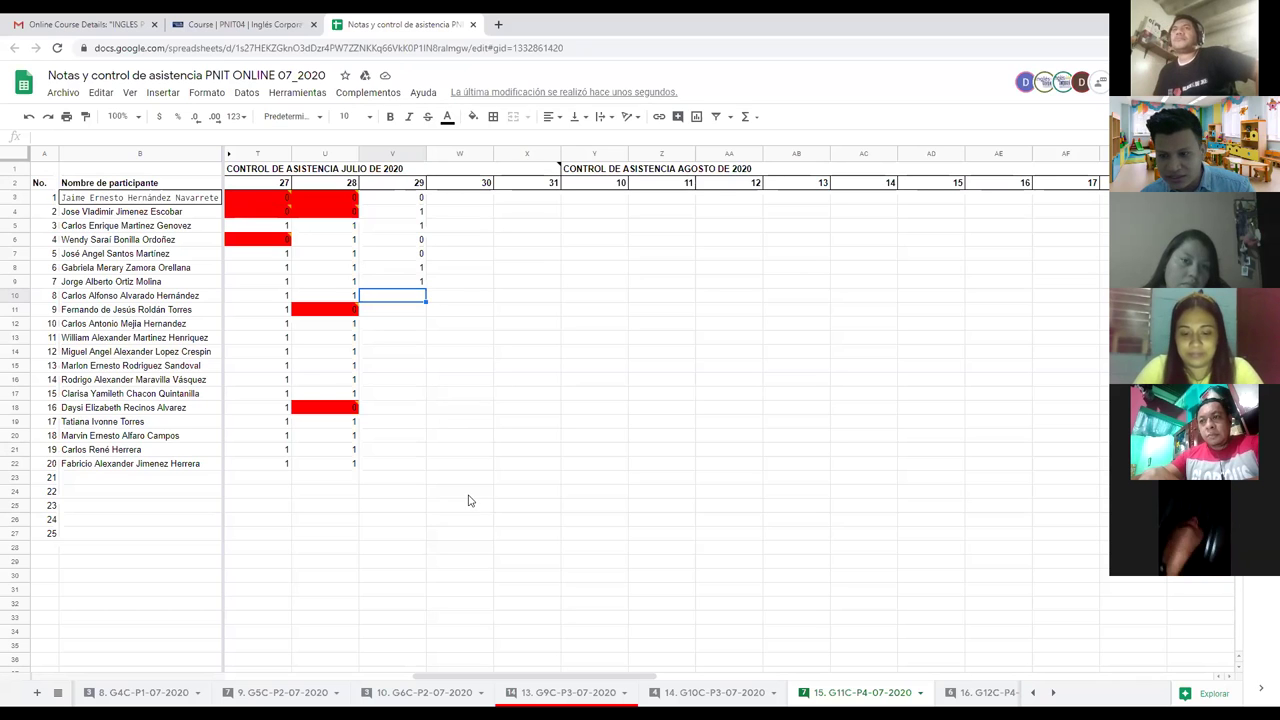
Step: Enter 0 in the July 29 attendance column for participants No. 8, 9 and 10
text(0)
key(Return)
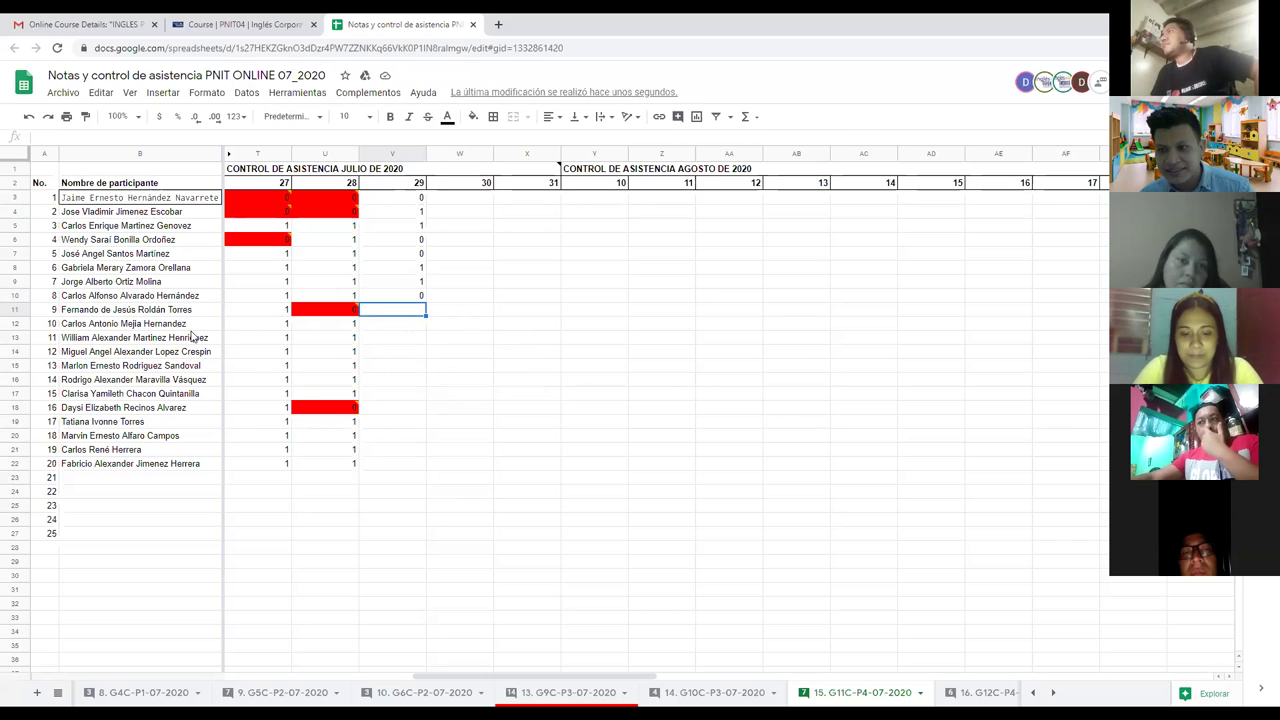
text(0)
key(Return)
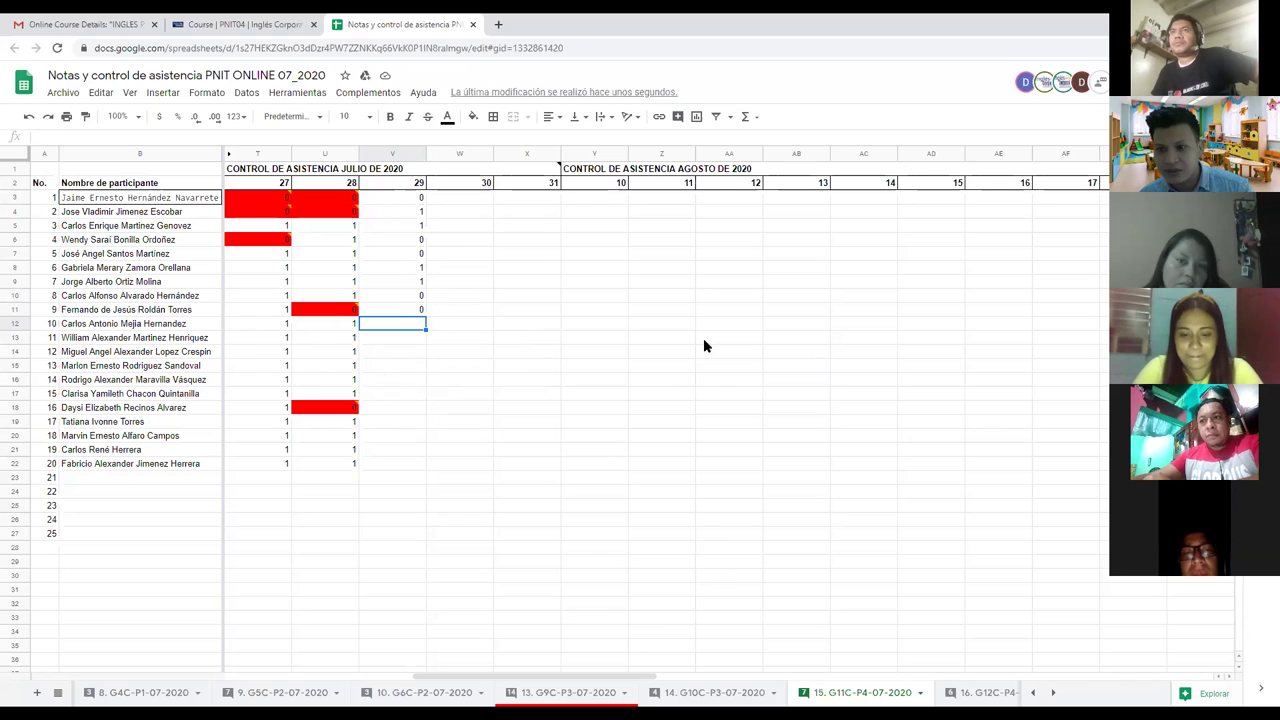
text(0)
key(Return)
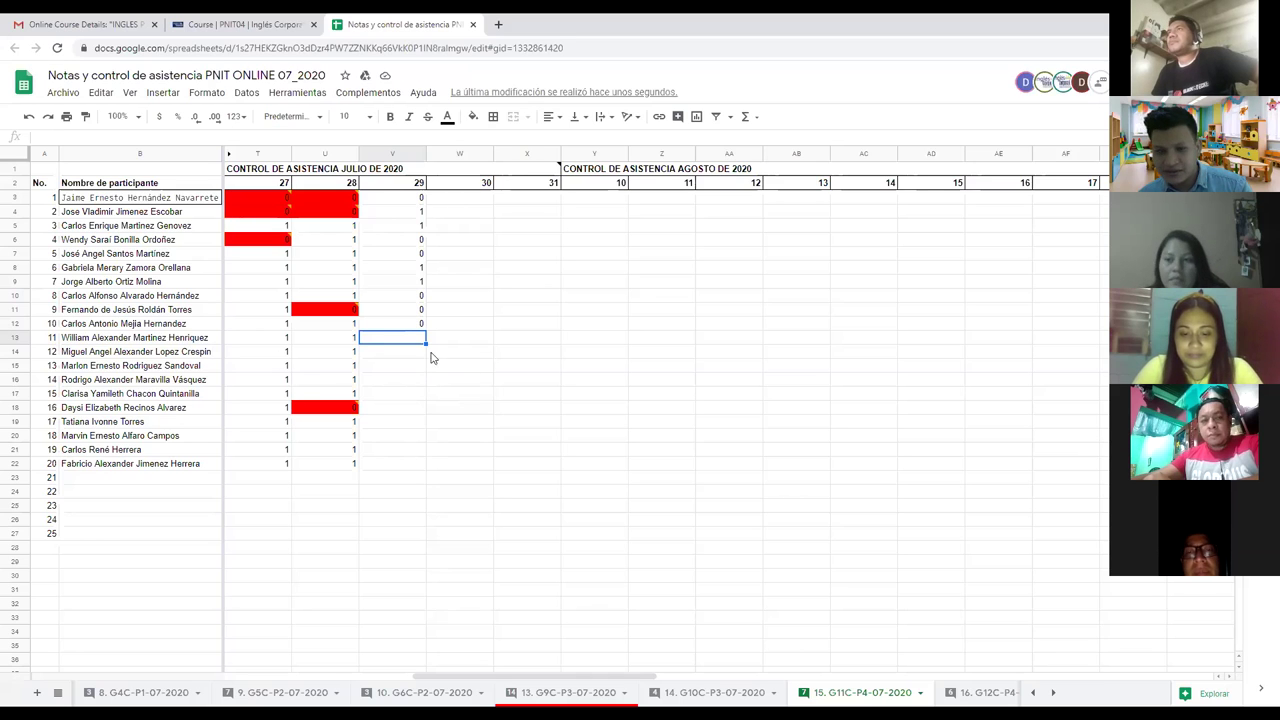
Step: Enter 1 in the July 29 attendance column for participants No. 11, 12 and 13
text(1)
click(397, 354)
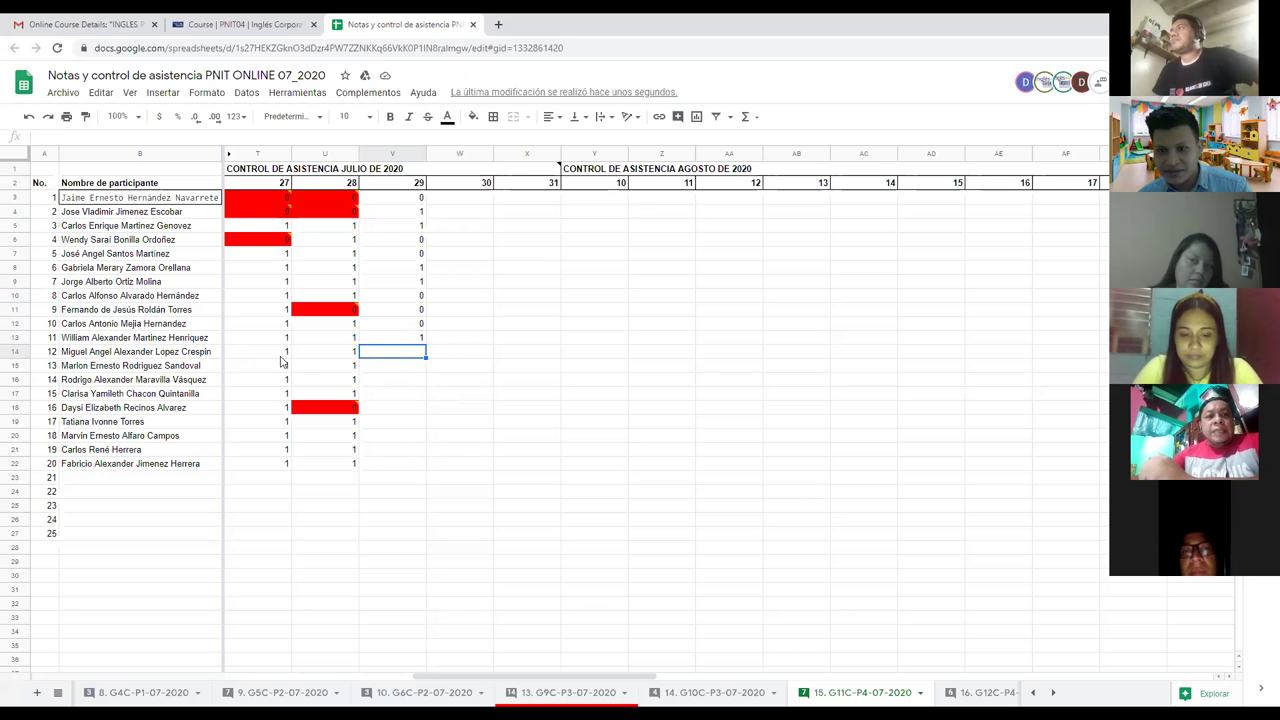
text(1)
key(Return)
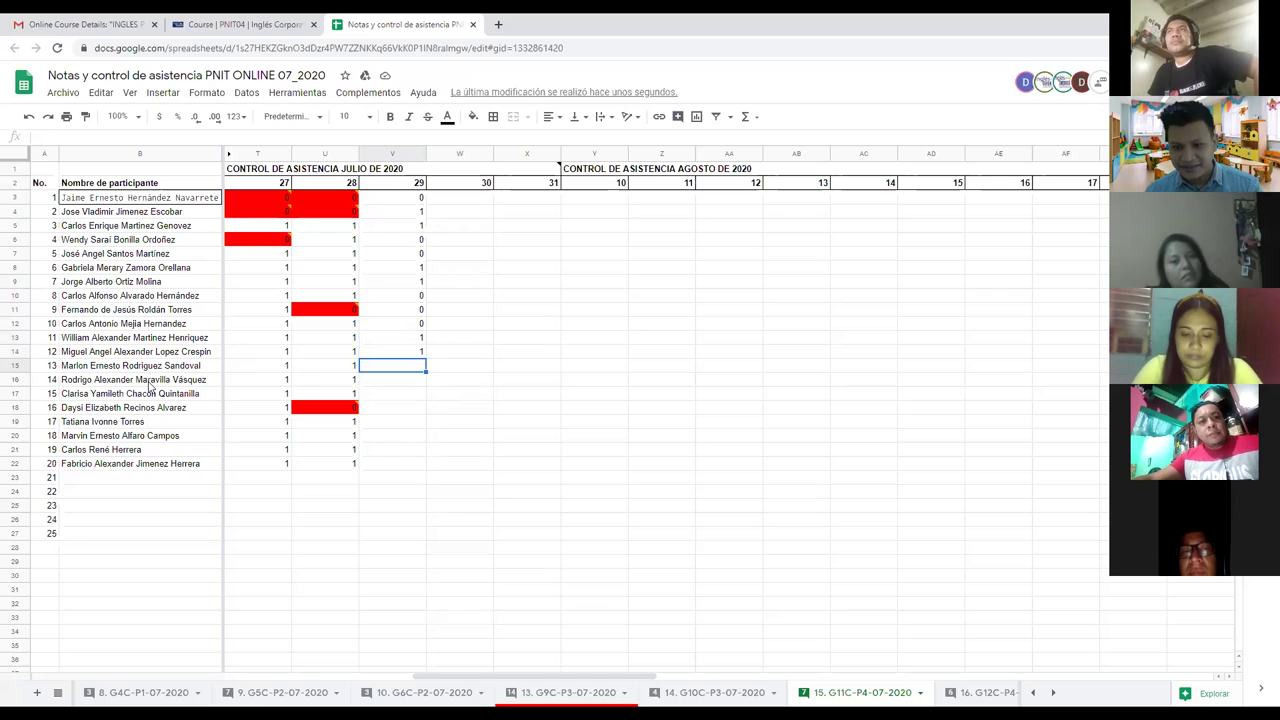
text(1)
key(Return)
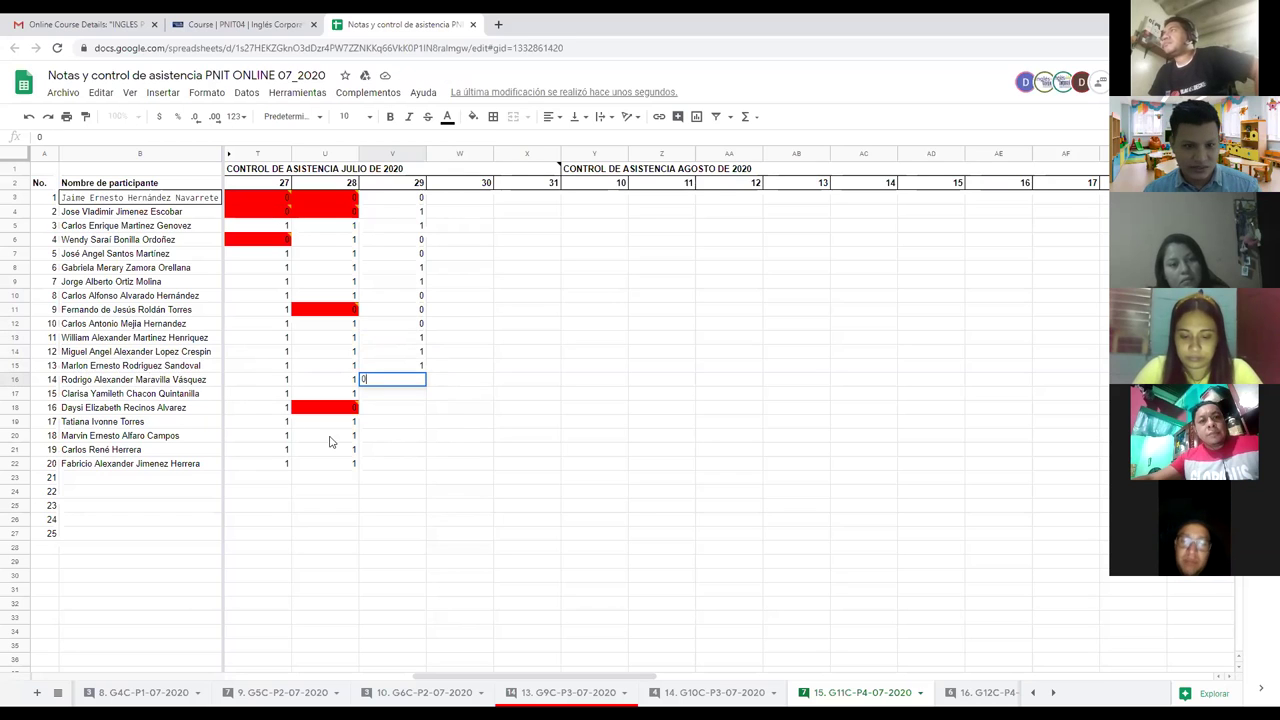
Step: Enter 0 in the July 29 attendance column for participants No. 14, 15 and 16
text(0)
key(Return)
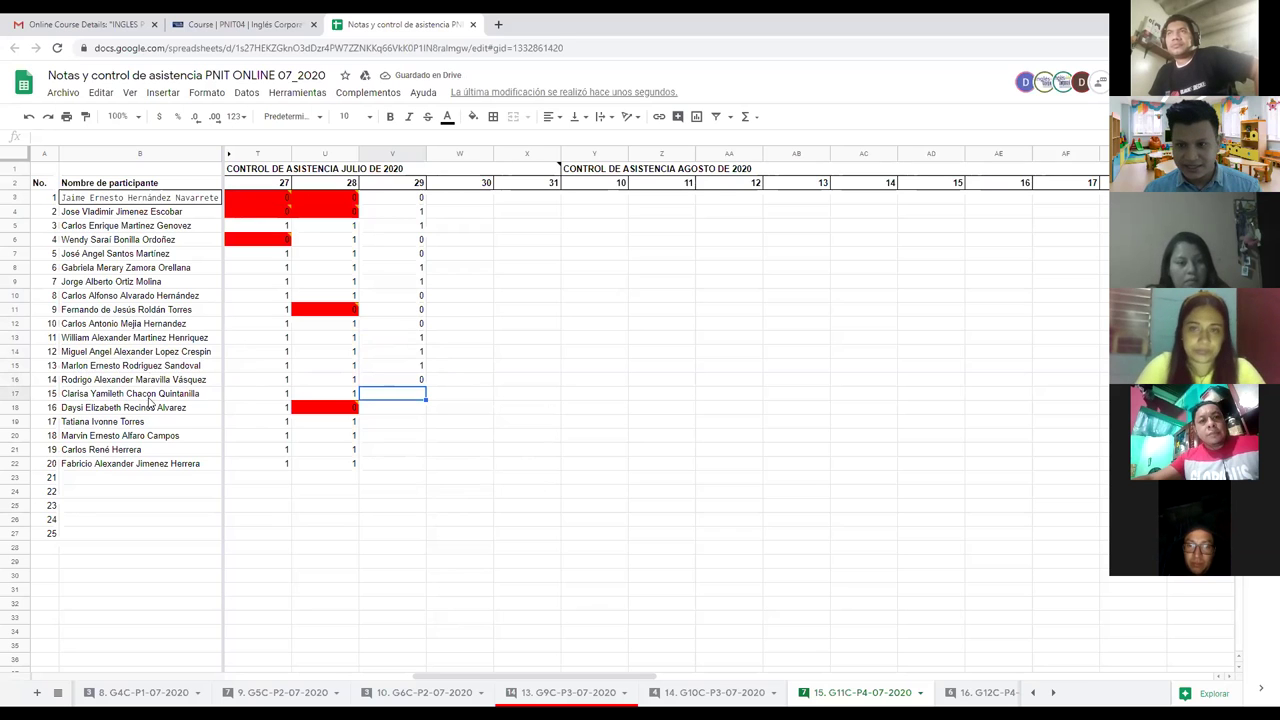
mouse_move(345, 408)
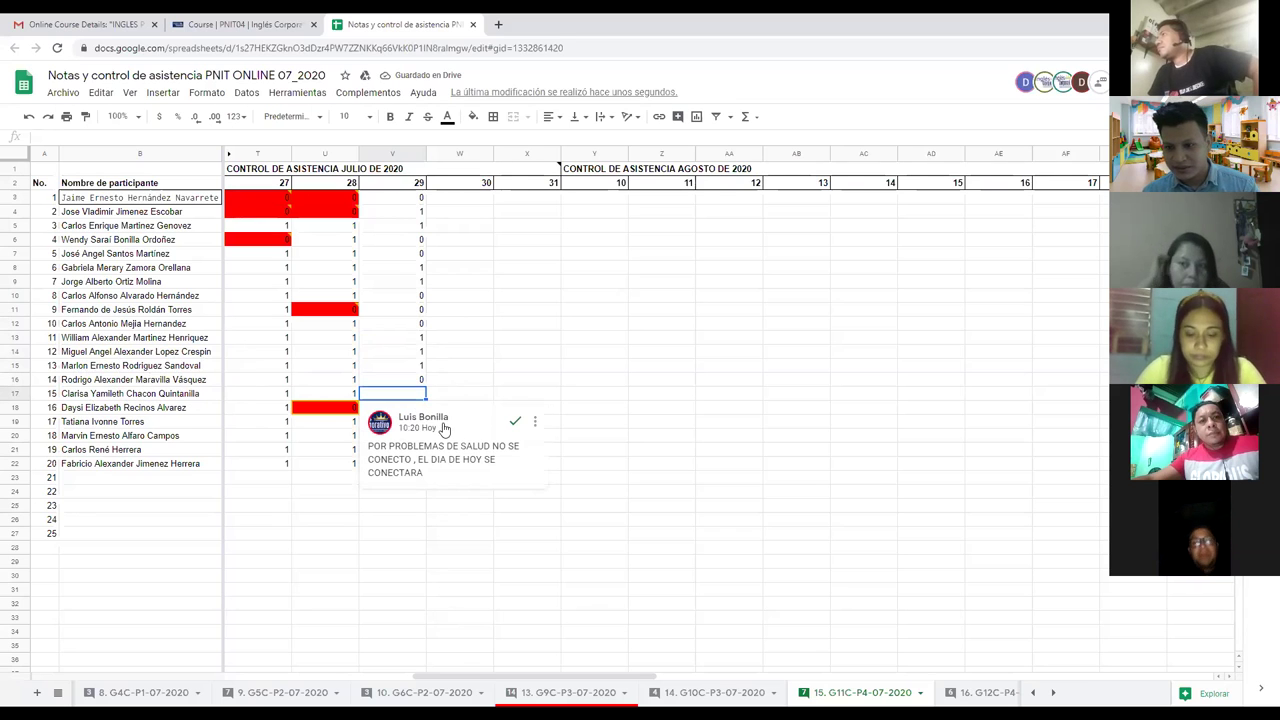
text(0)
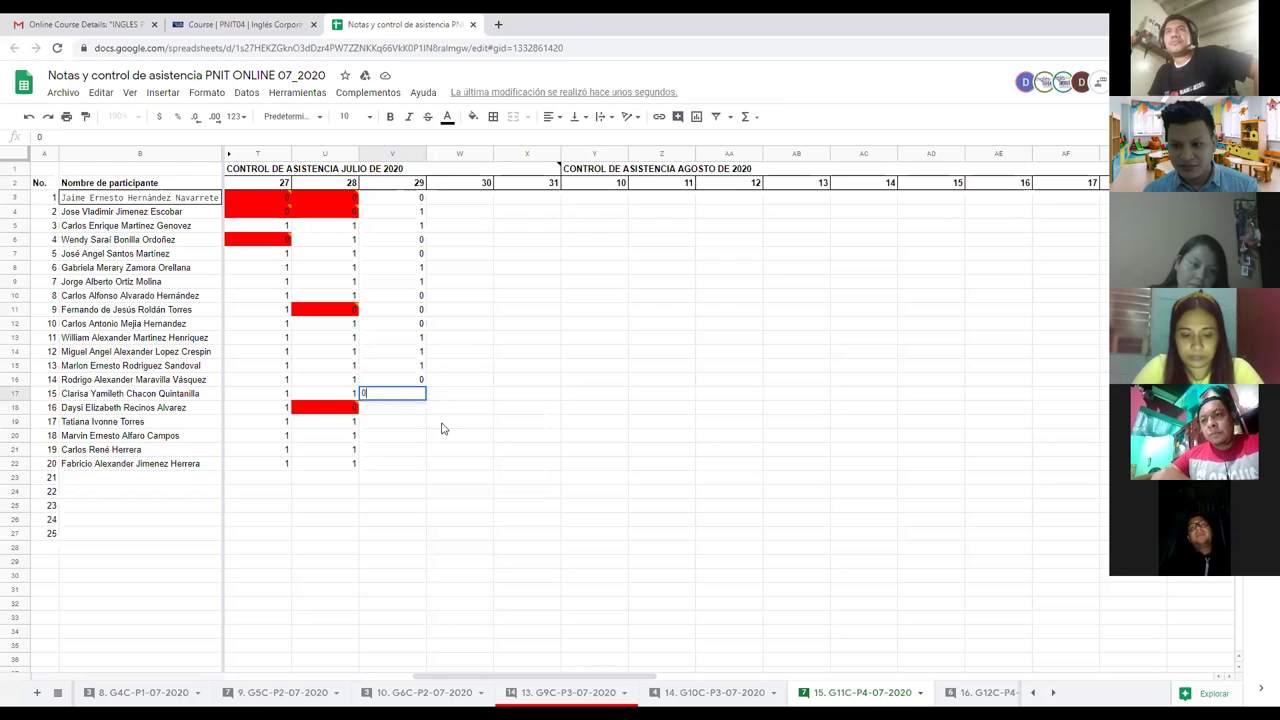
drag(403, 409, 403, 395)
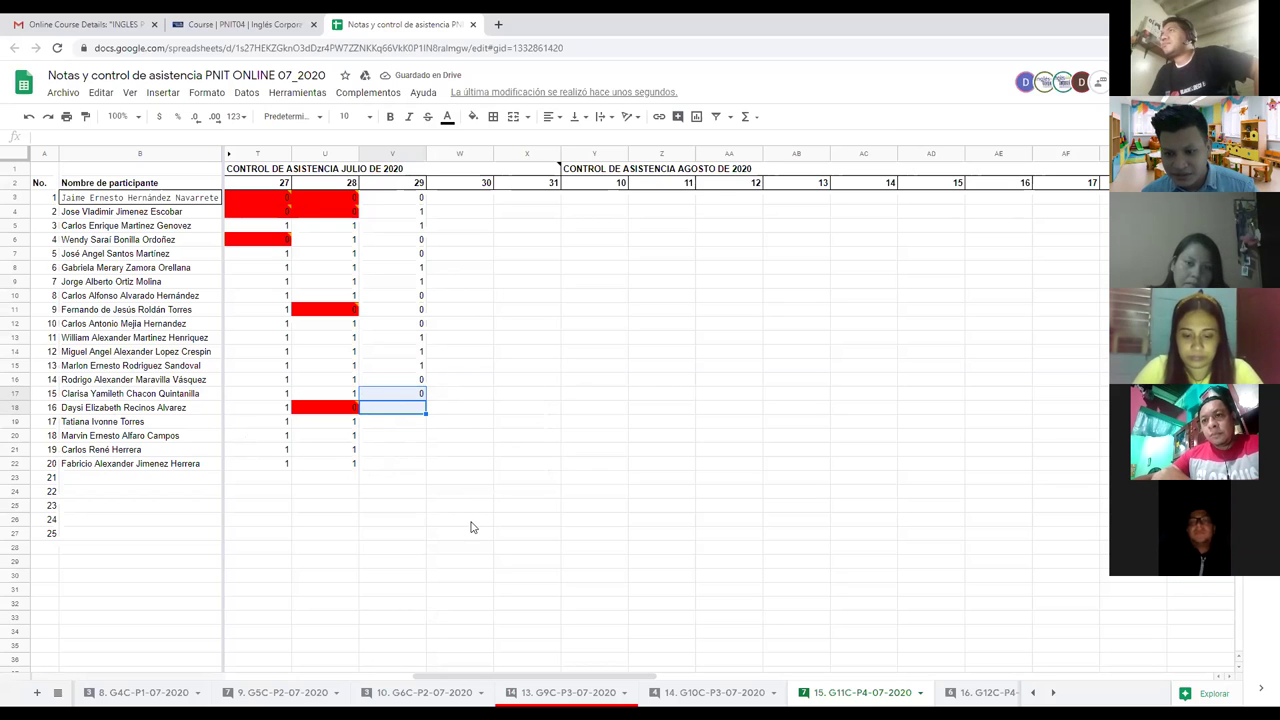
text(0)
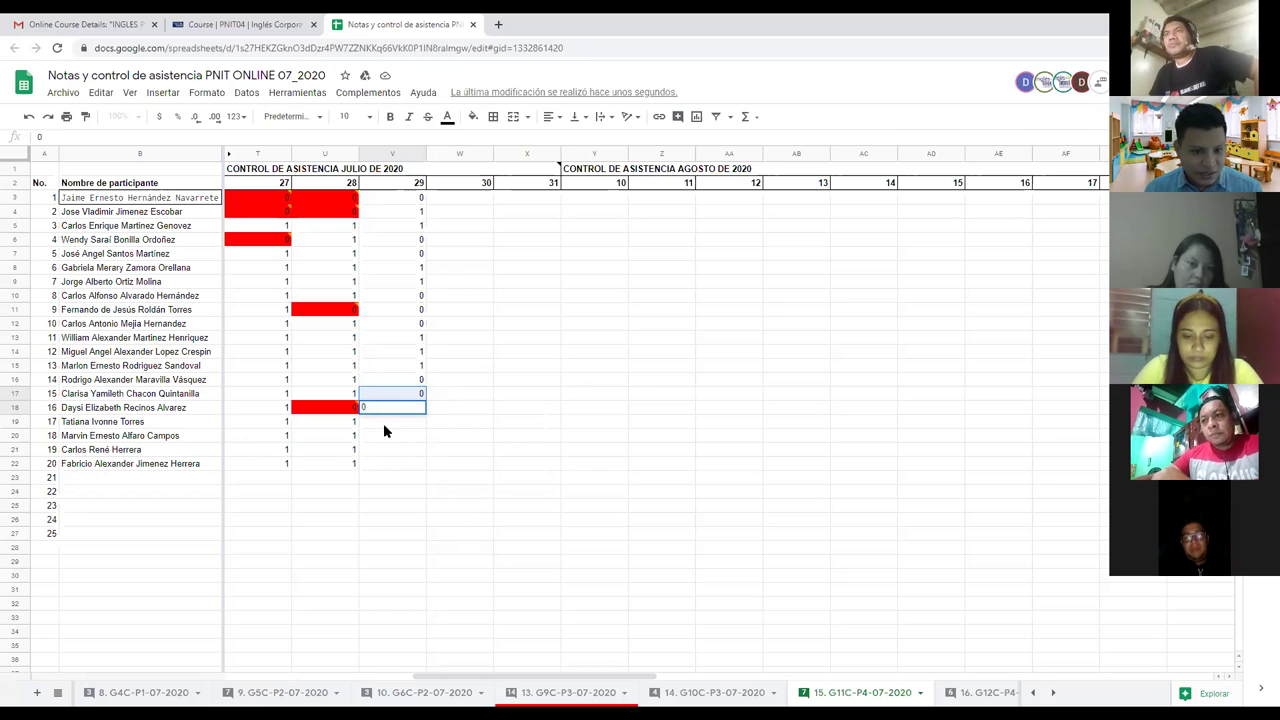
key(Return)
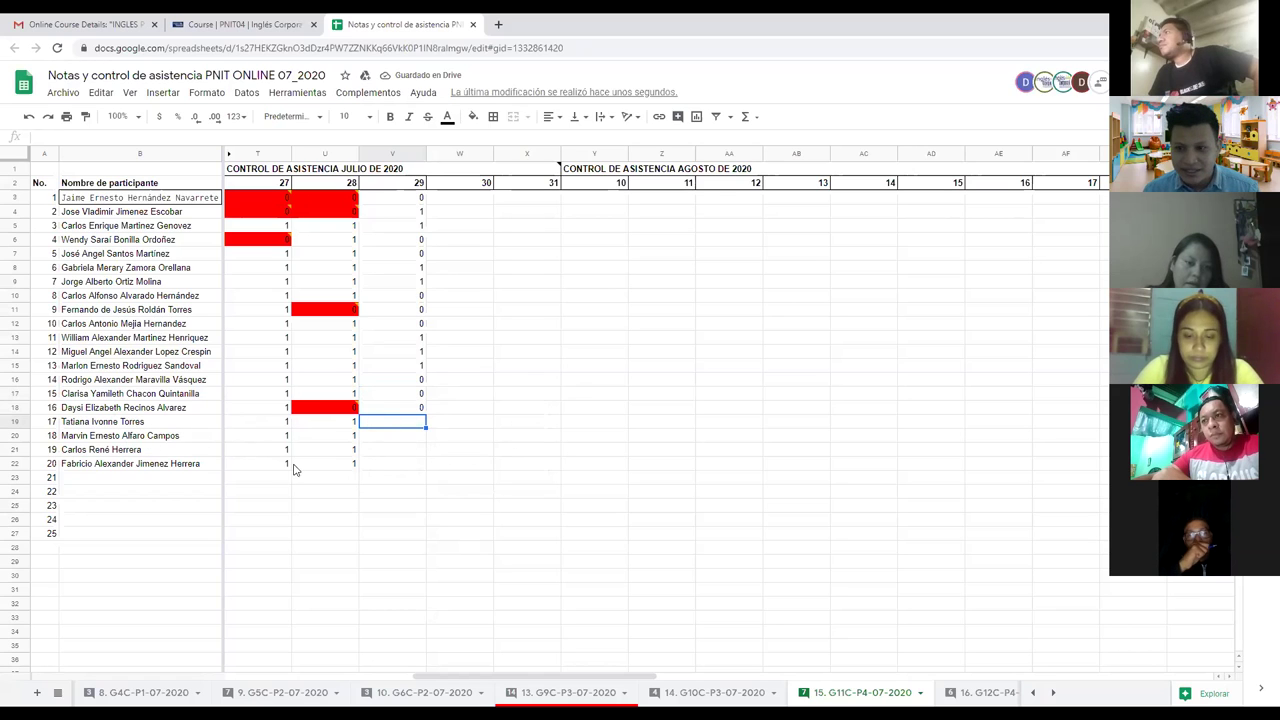
Step: Enter 1 in the July 29 attendance column for participants No. 17 through 20
text(1)
key(Return)
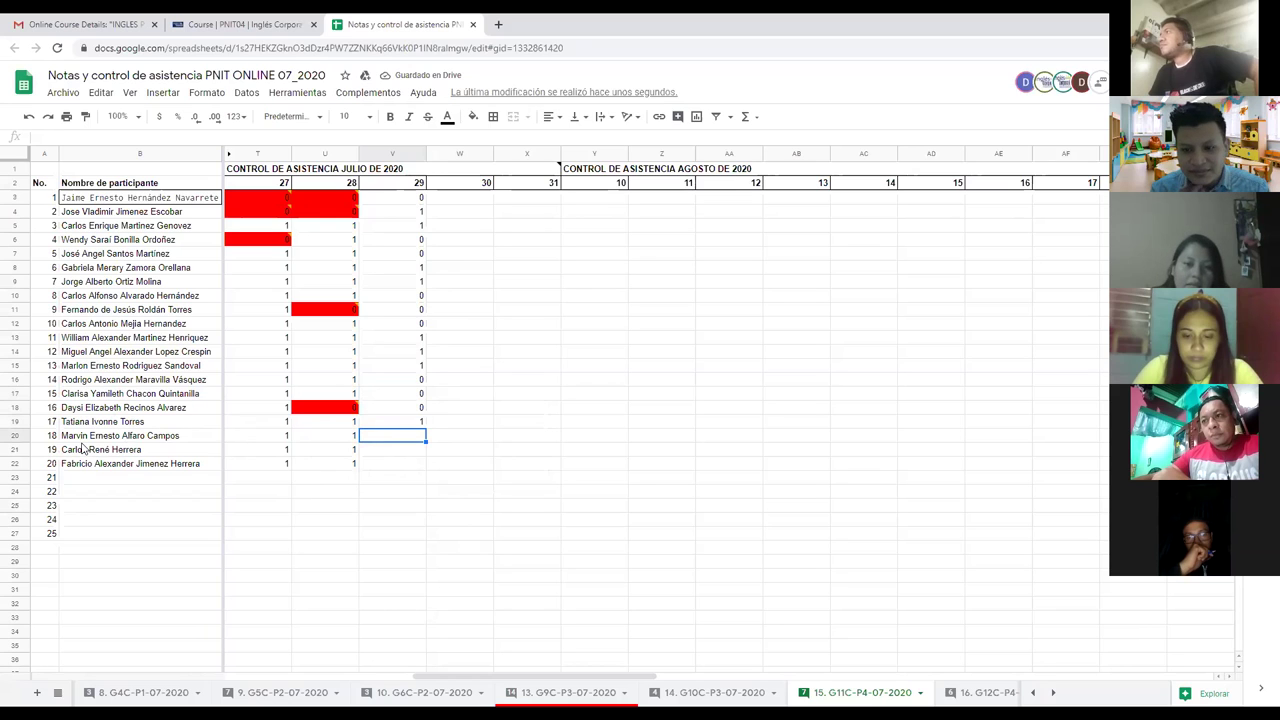
text(1)
key(Return)
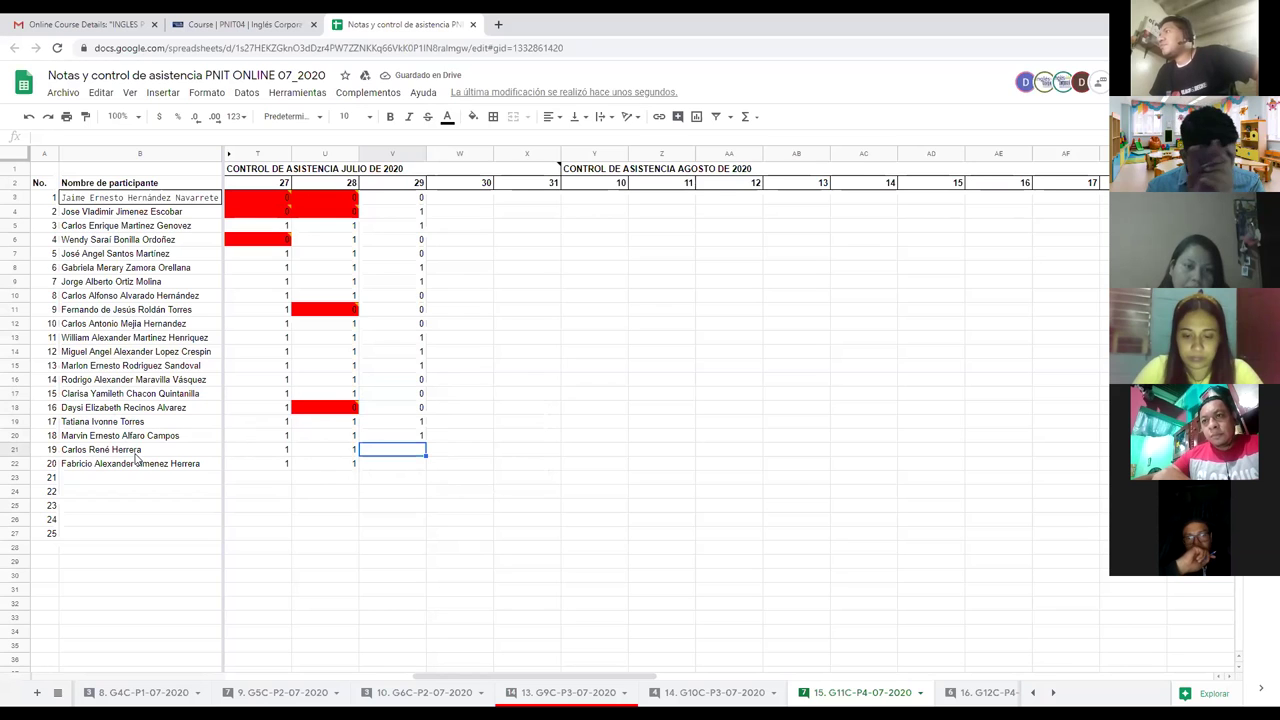
text(1)
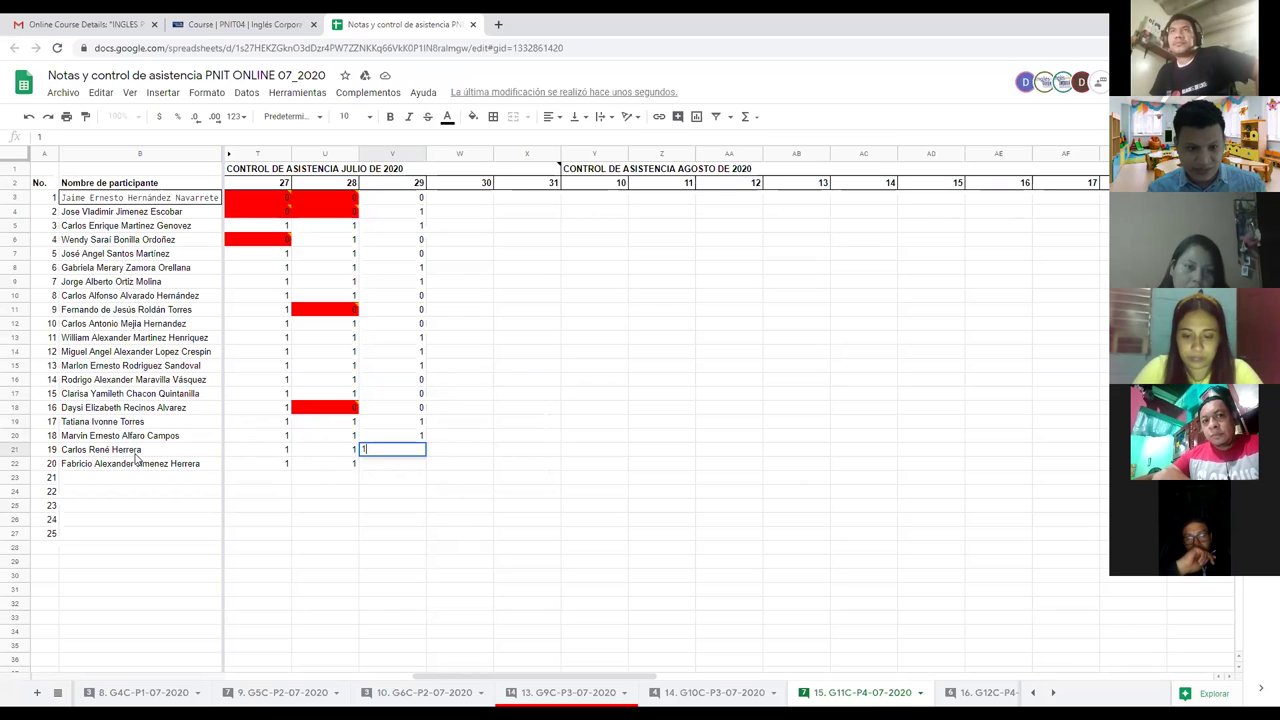
key(Return)
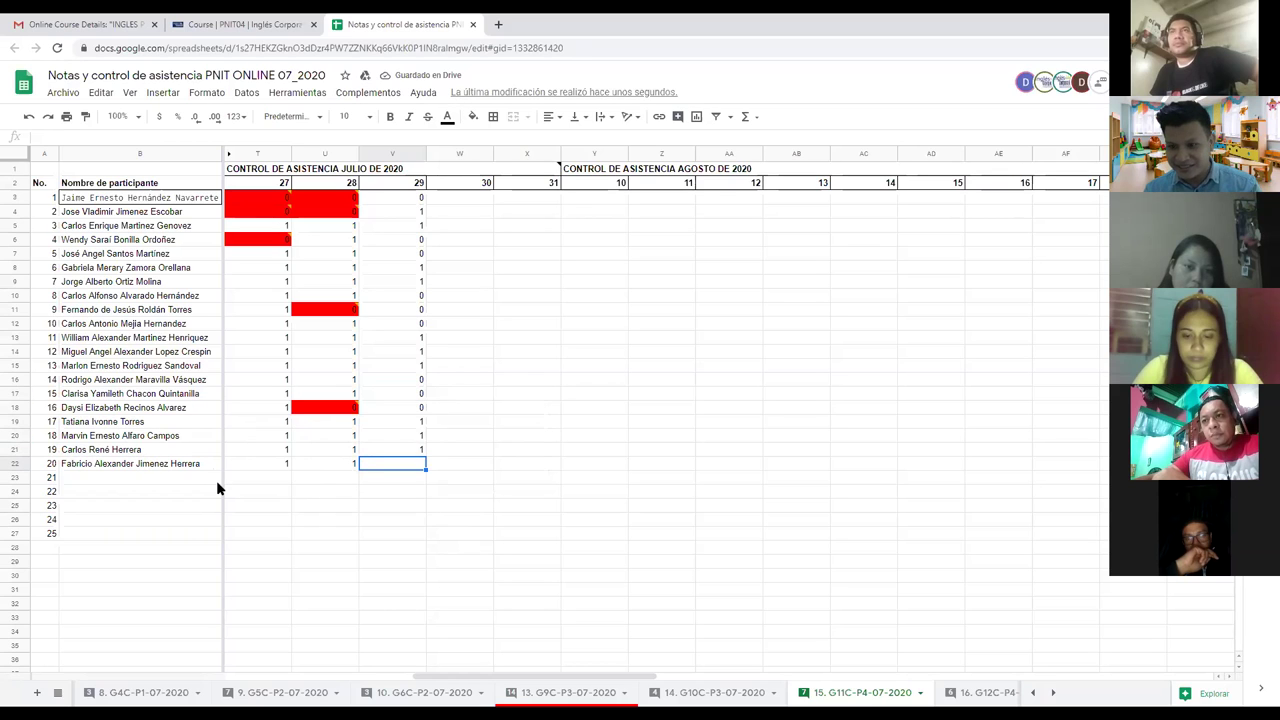
text(1)
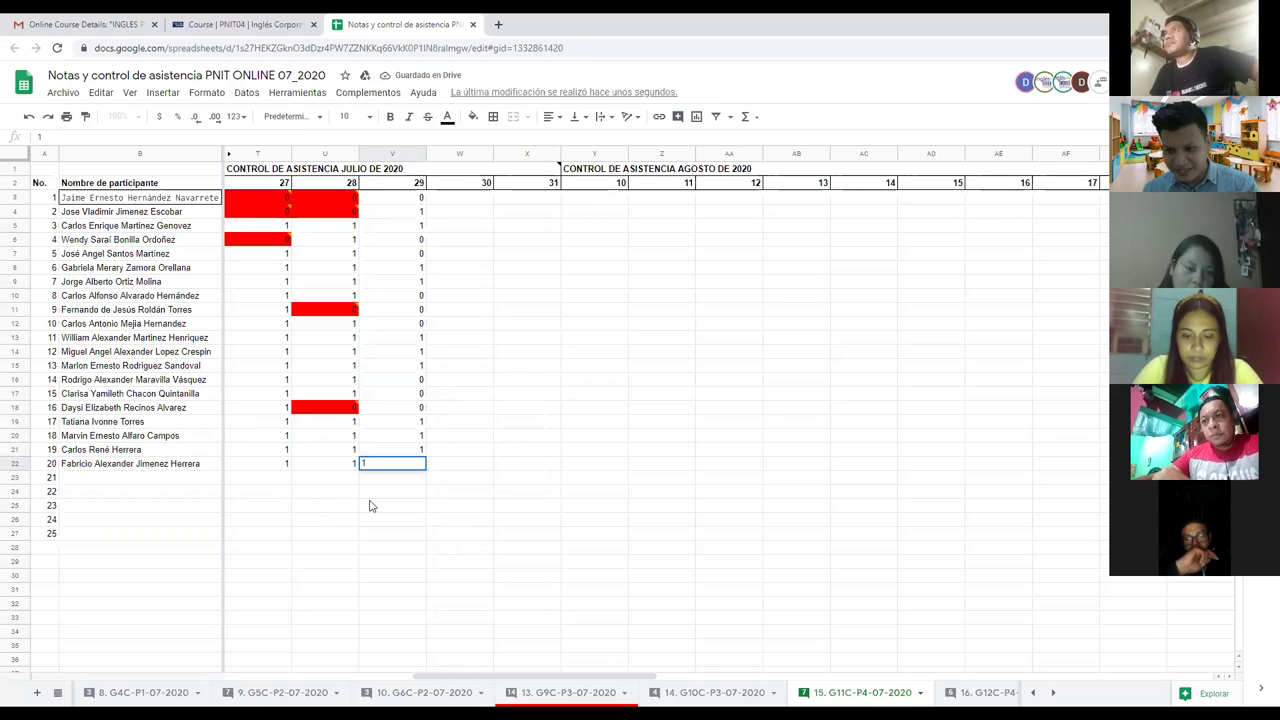
key(Return)
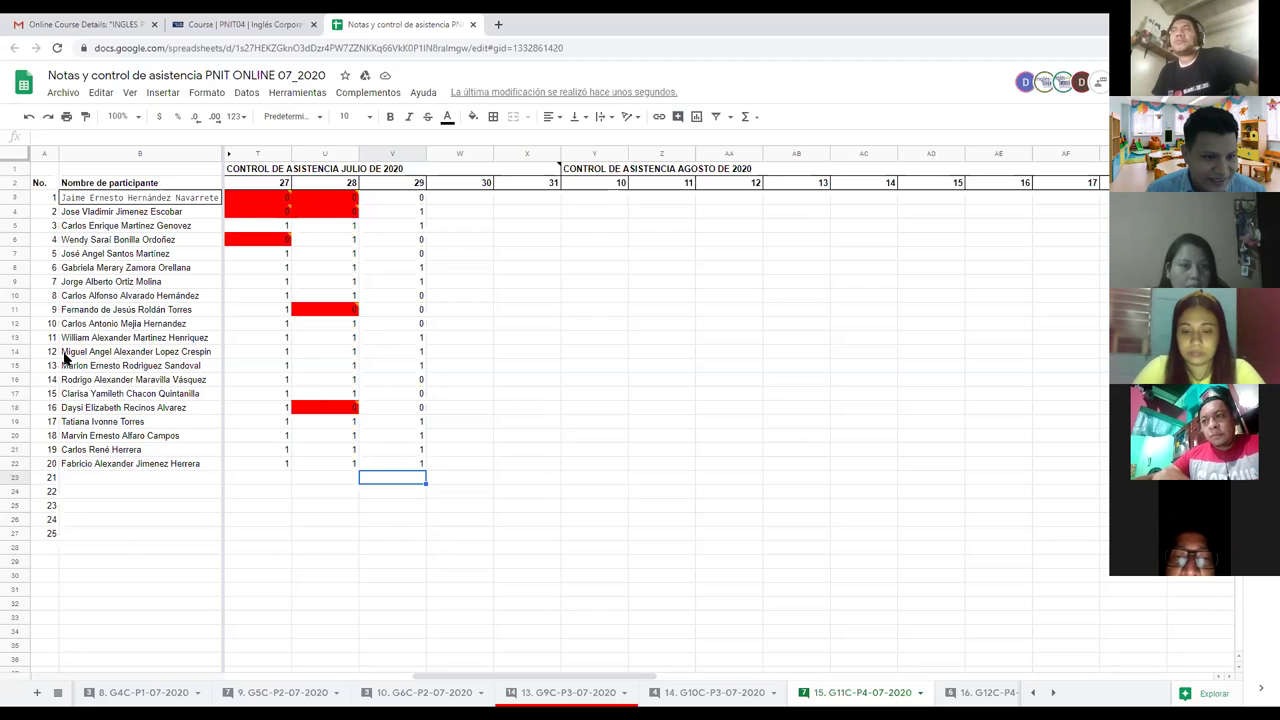
Step: Correct the July 29 attendance of participant No. 8 to 1
click(410, 298)
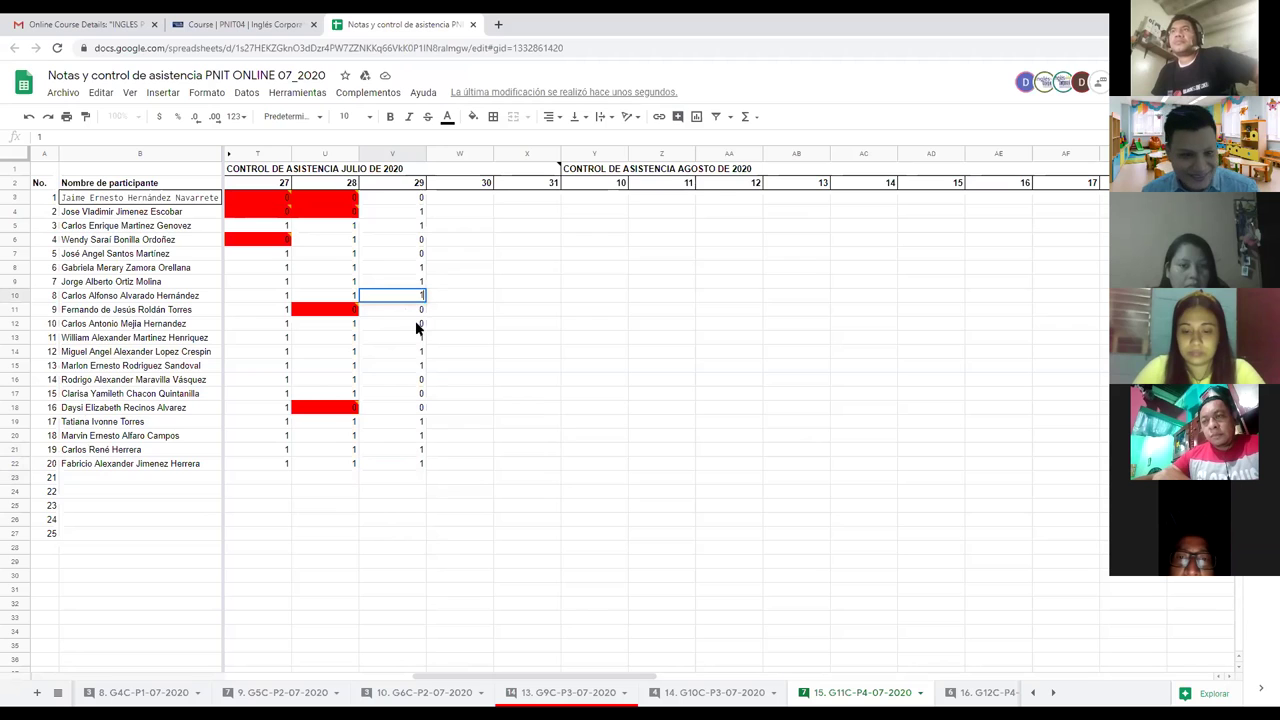
text(1)
click(383, 311)
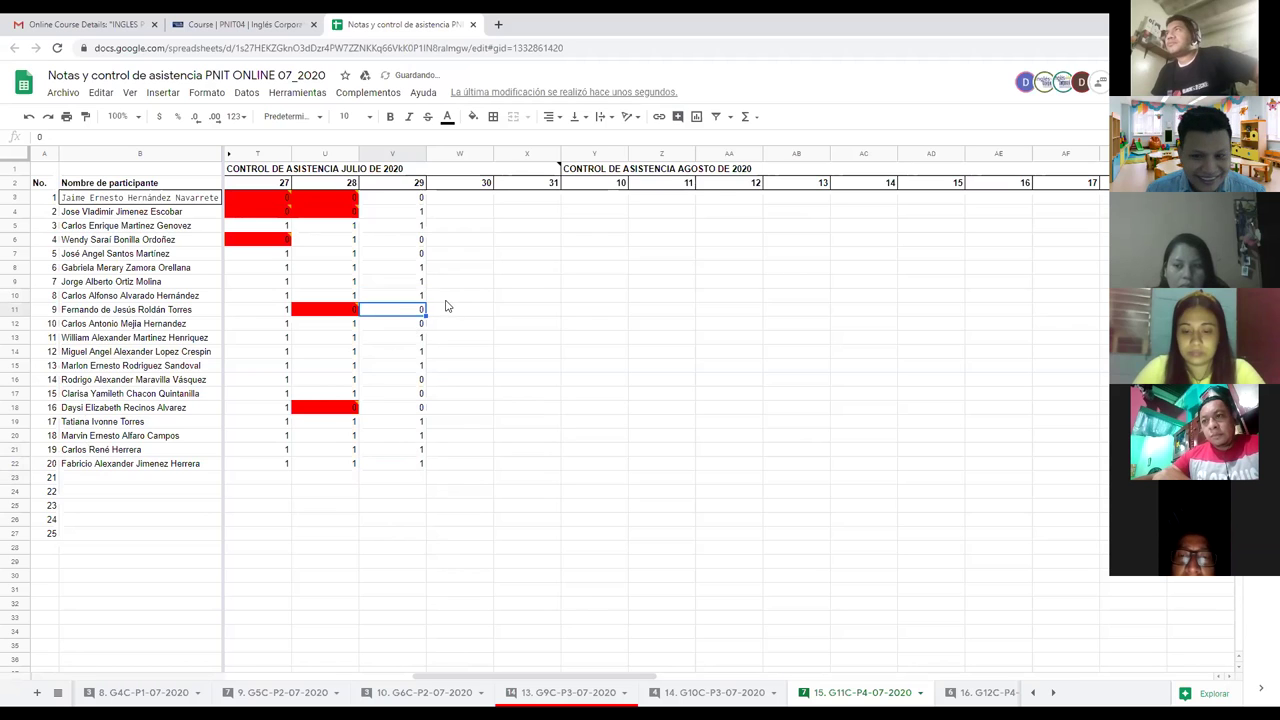
click(395, 299)
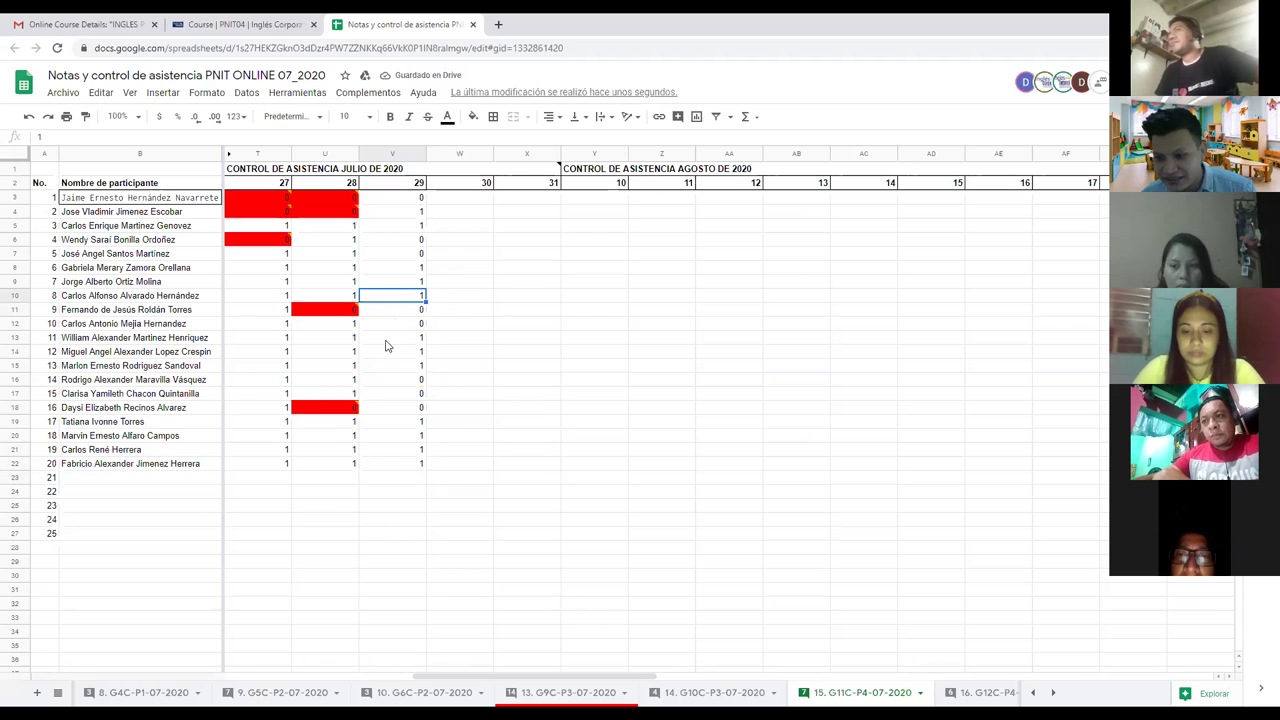